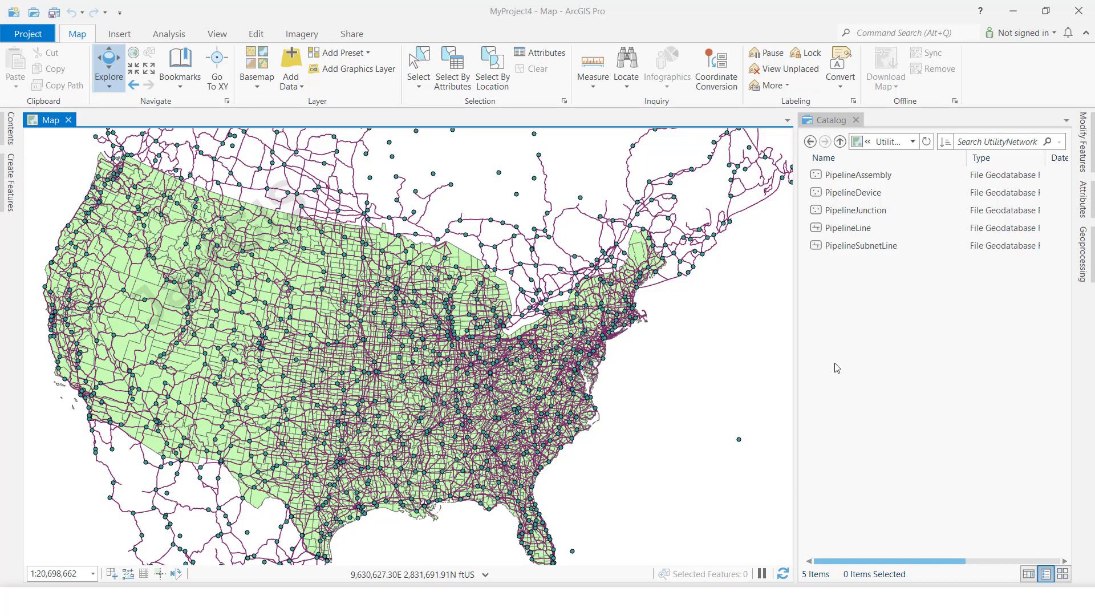
- Create a new blank ModelBuilder model, Model 5, from the Analysis tab
{"action": "left_click", "coordinate": [170, 37]}
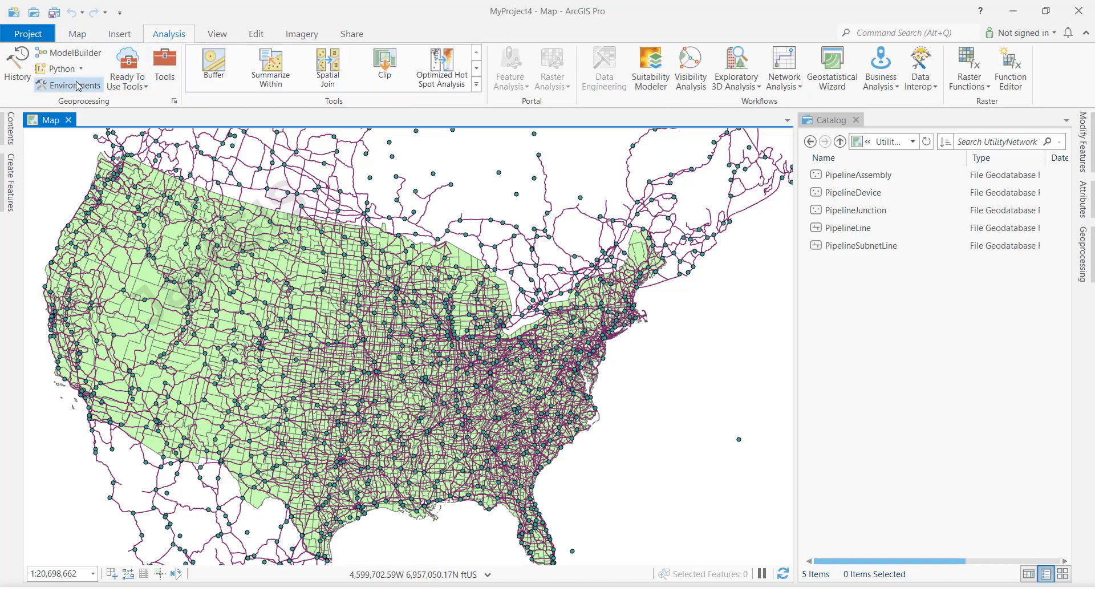
{"action": "left_click", "coordinate": [74, 56]}
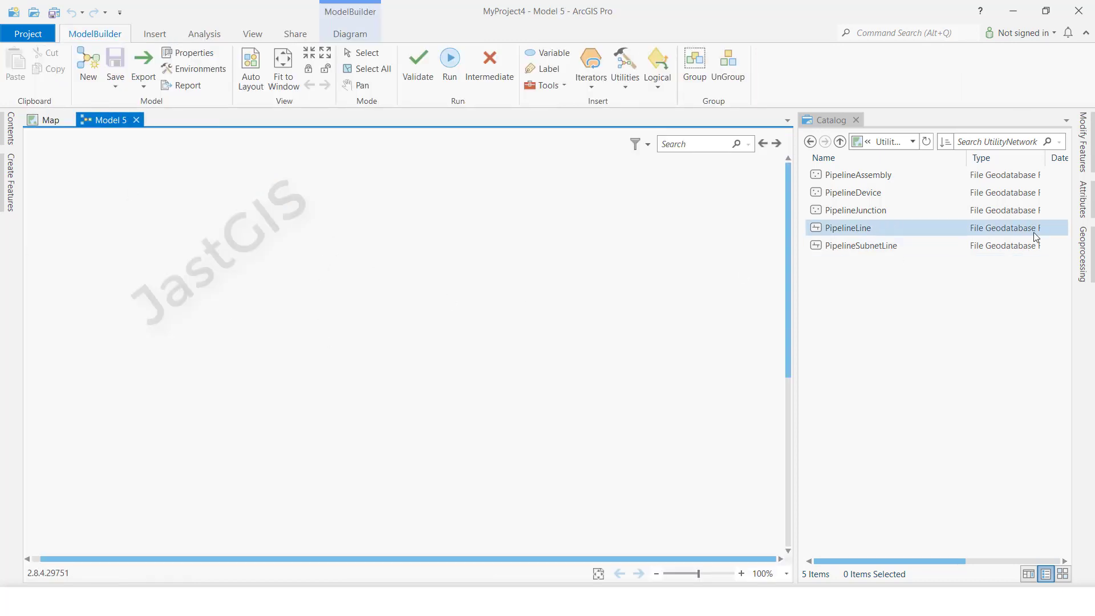
- Add the Add Field tool and the Delete Field tool below it
{"action": "left_click", "coordinate": [1085, 265]}
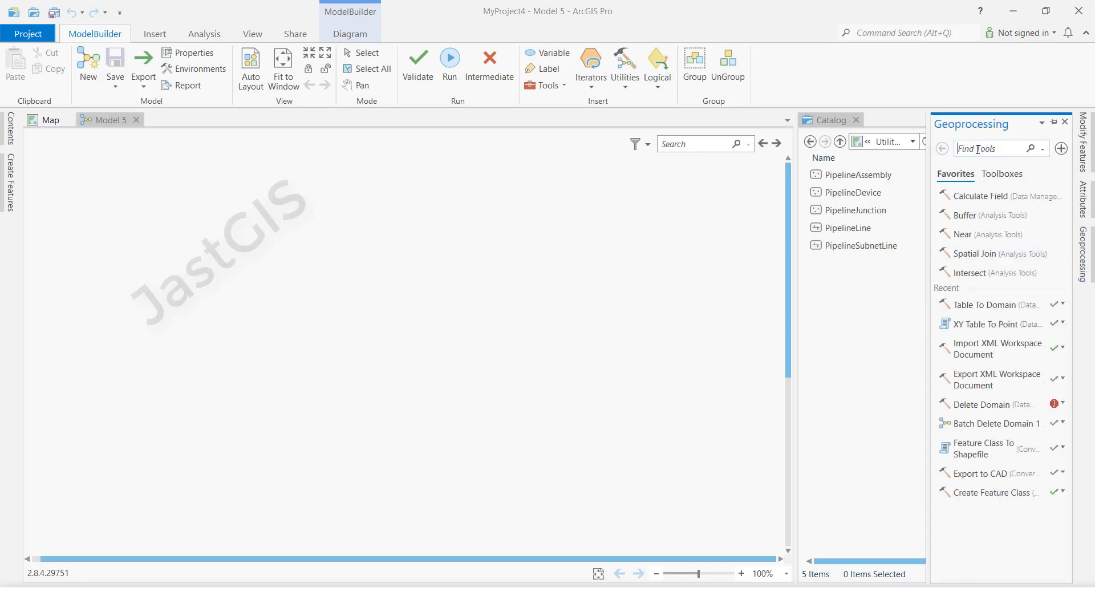
{"action": "type", "text": "add"}
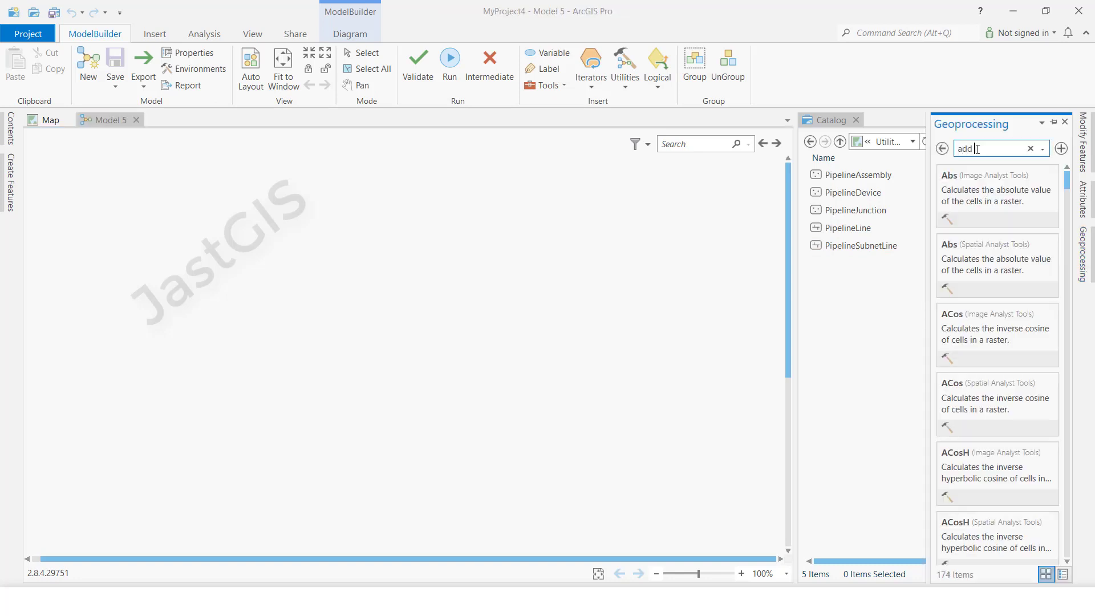
{"action": "type", "text": " field"}
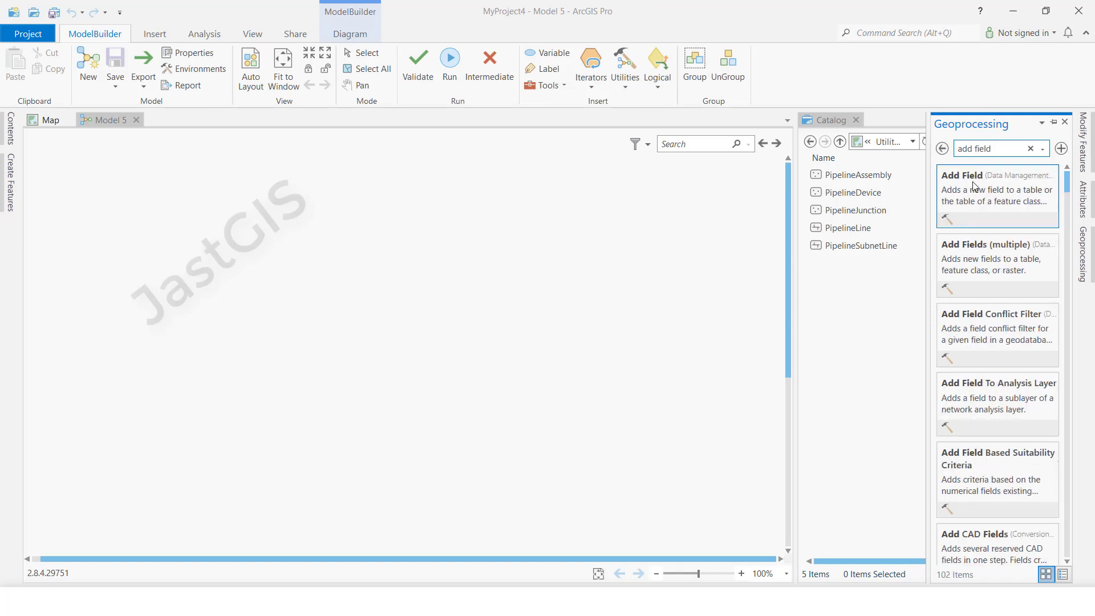
{"action": "left_click_drag", "start_coordinate": [974, 183], "coordinate": [415, 226]}
{"action": "left_click", "coordinate": [635, 345]}
{"action": "left_click", "coordinate": [1076, 260]}
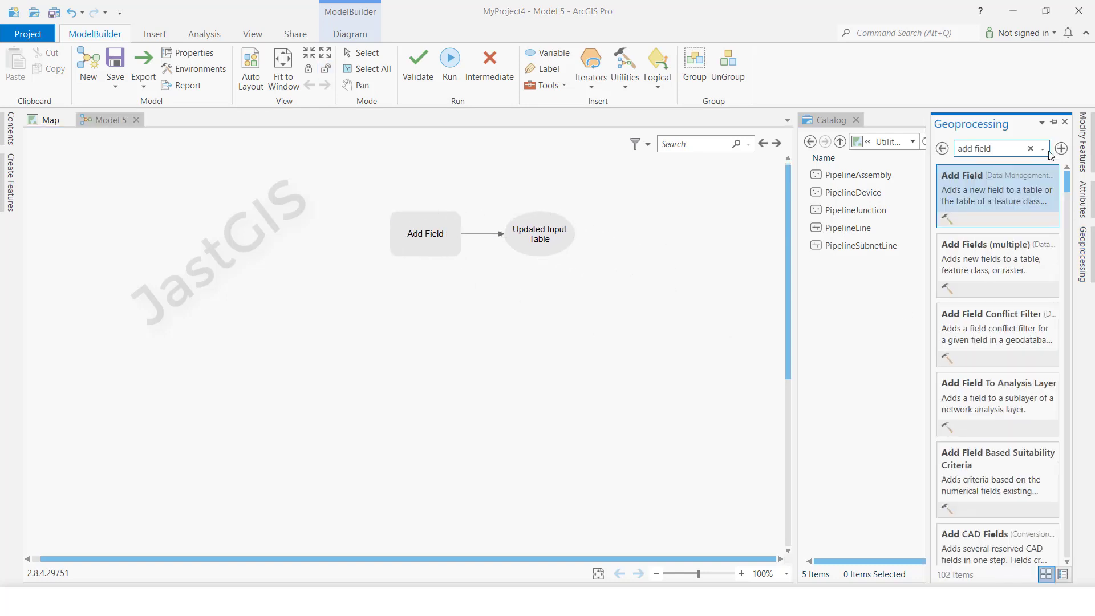
{"action": "type", "text": "delete"}
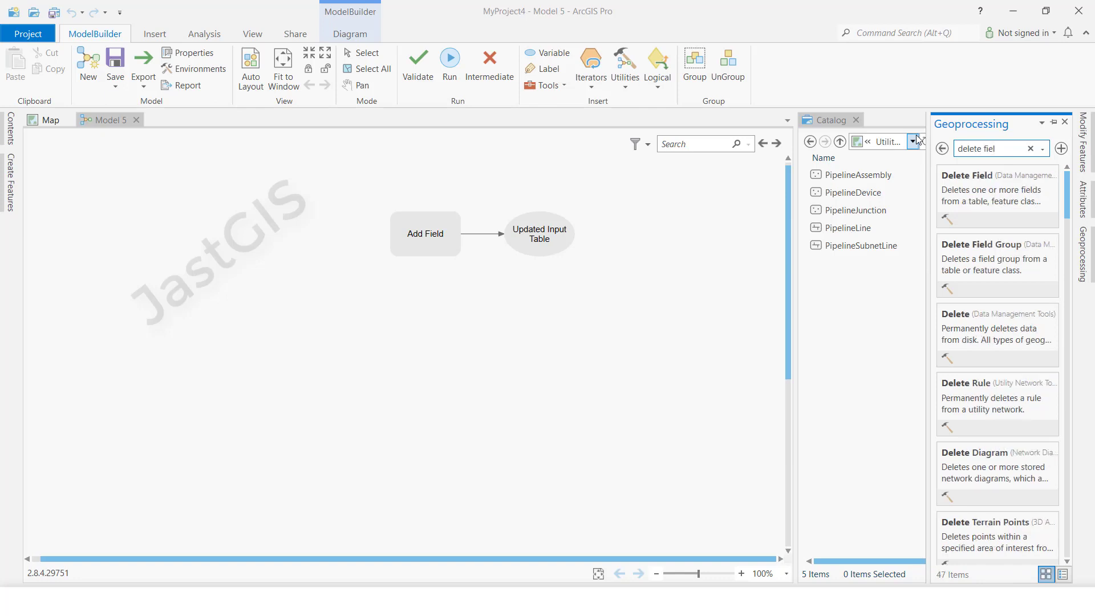
{"action": "left_click_drag", "start_coordinate": [985, 183], "coordinate": [451, 352]}
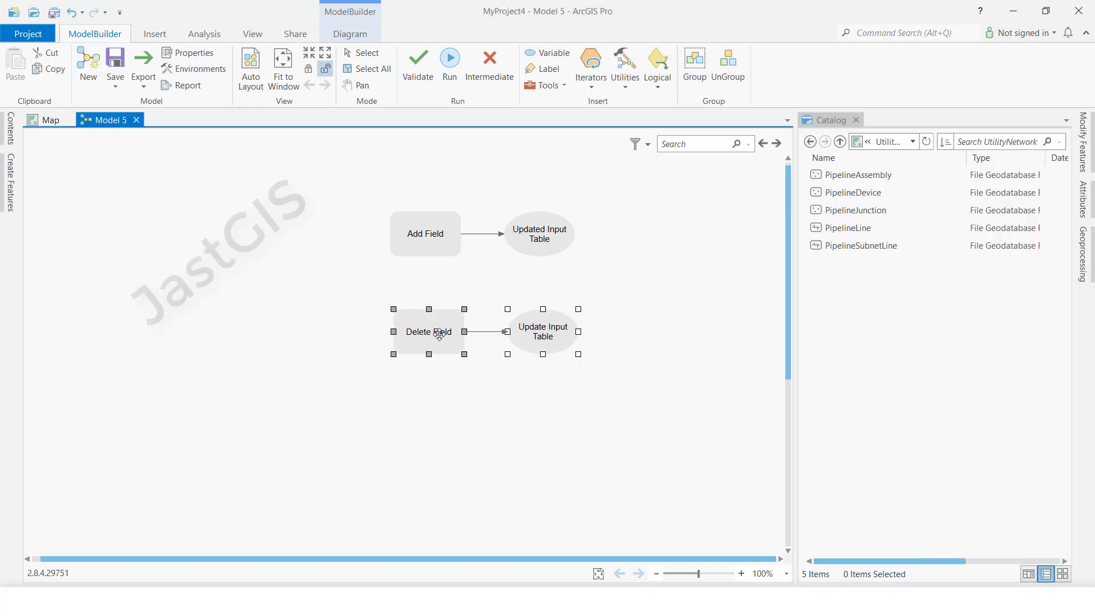
- Add the Calculate Field tool below Delete Field and nudge it into alignment
{"action": "left_click", "coordinate": [1080, 237]}
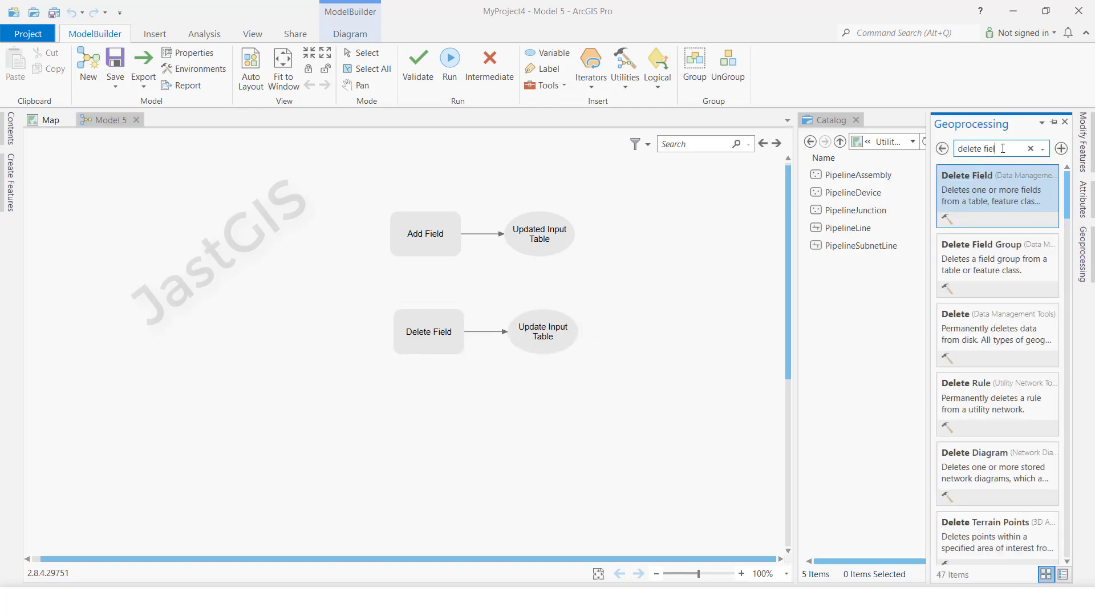
{"action": "type", "text": "field cal"}
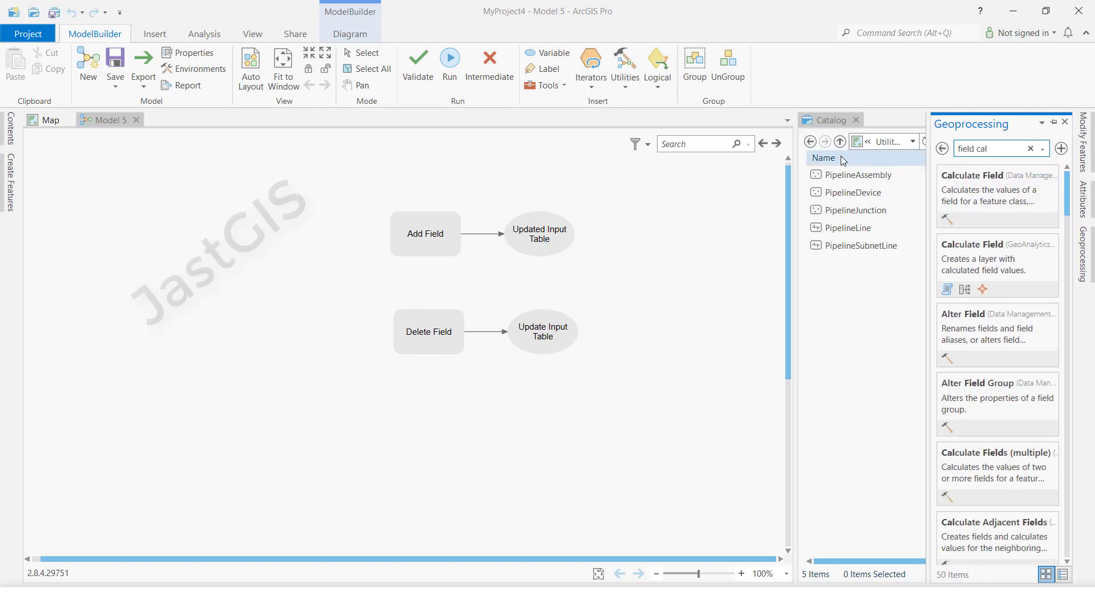
{"action": "left_click", "coordinate": [1004, 194]}
{"action": "left_click", "coordinate": [942, 148]}
{"action": "left_click_drag", "start_coordinate": [963, 193], "coordinate": [429, 436]}
{"action": "left_click", "coordinate": [577, 394]}
{"action": "left_click_drag", "start_coordinate": [404, 401], "coordinate": [678, 518]}
{"action": "left_click_drag", "start_coordinate": [463, 439], "coordinate": [441, 432]}
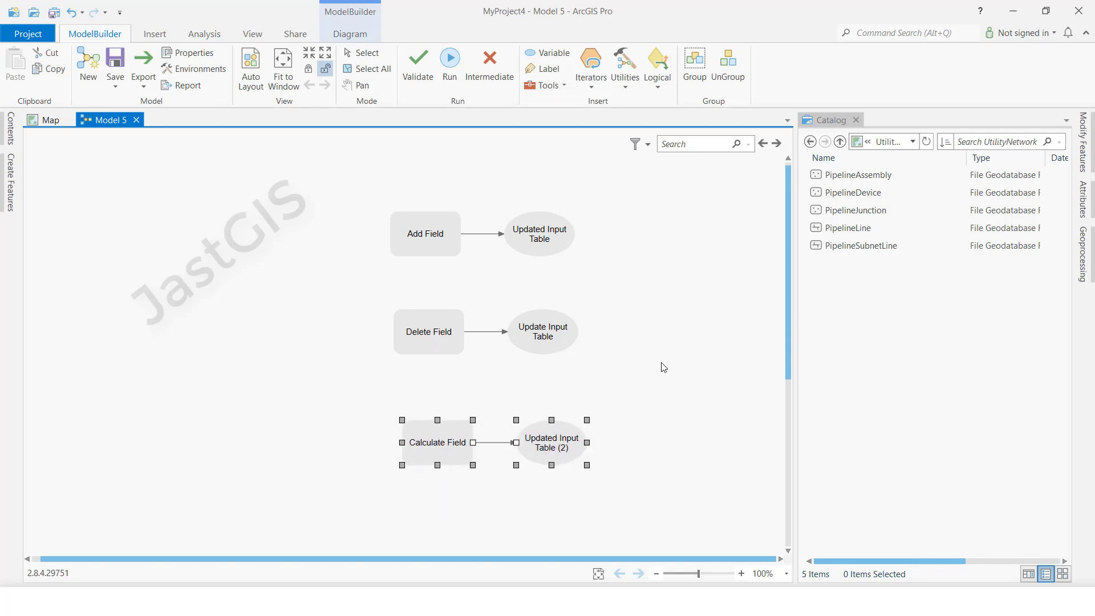
- Add PipelineDevice from the Catalog to the model, left of the three tools
{"action": "left_click", "coordinate": [850, 193]}
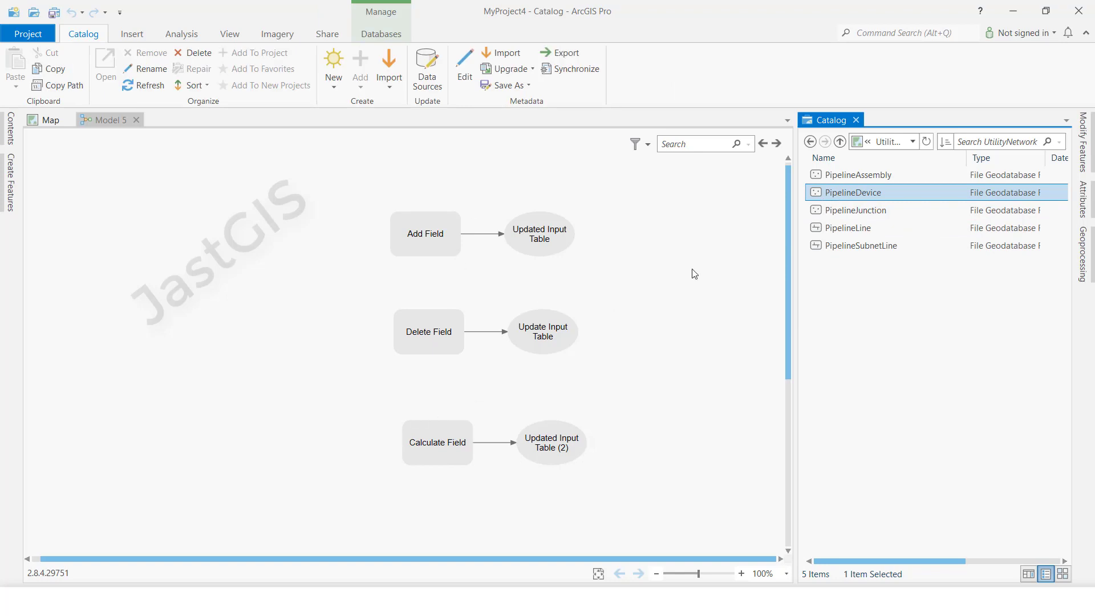
{"action": "left_click_drag", "start_coordinate": [836, 195], "coordinate": [227, 318]}
{"action": "left_click_drag", "start_coordinate": [264, 350], "coordinate": [435, 245]}
- Connect PipelineDevice as Input Table to Add Field, Delete Field and Calculate Field
{"action": "left_click", "coordinate": [453, 255]}
{"action": "left_click_drag", "start_coordinate": [247, 348], "coordinate": [449, 345]}
{"action": "left_click", "coordinate": [465, 352]}
{"action": "left_click_drag", "start_coordinate": [251, 358], "coordinate": [456, 440]}
{"action": "left_click", "coordinate": [467, 448]}
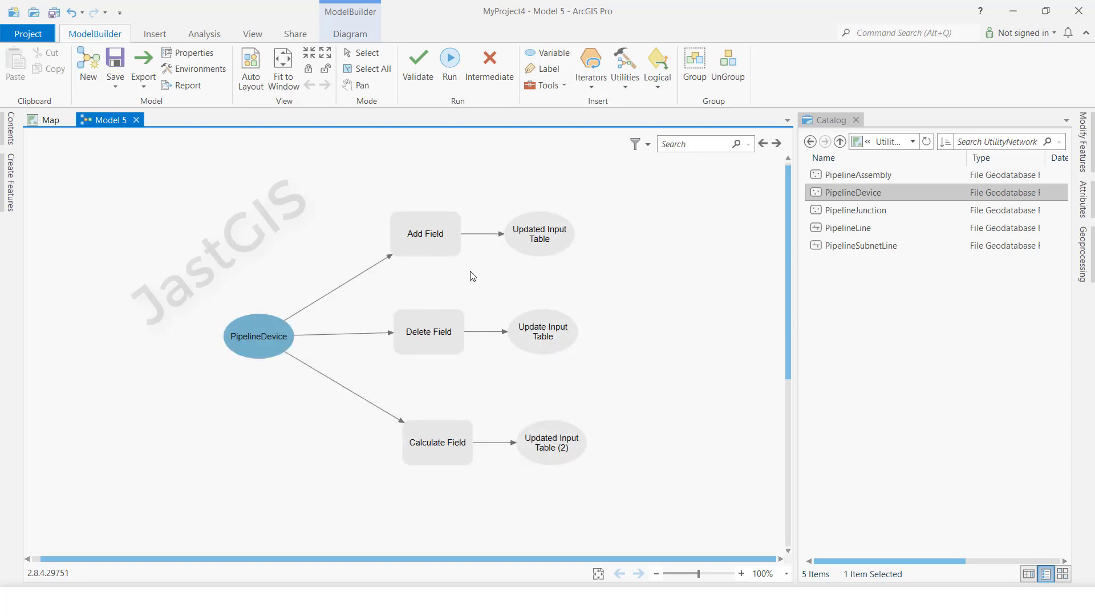
- Set Add Field's Field Name to Jast_123 and Field Type to Text
{"action": "double_click", "coordinate": [425, 241]}
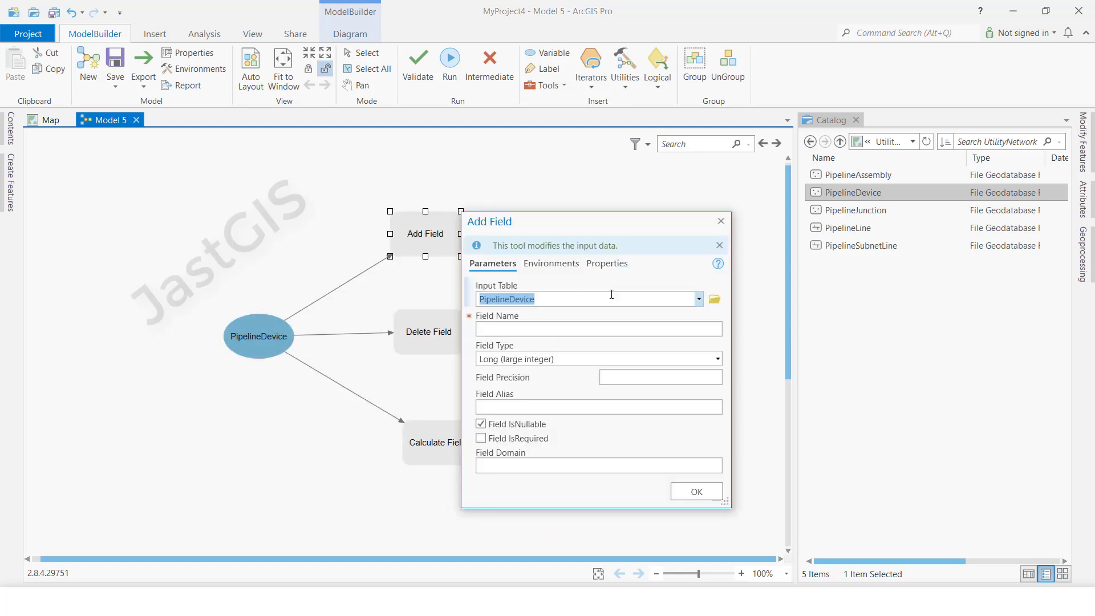
{"action": "left_click", "coordinate": [676, 329]}
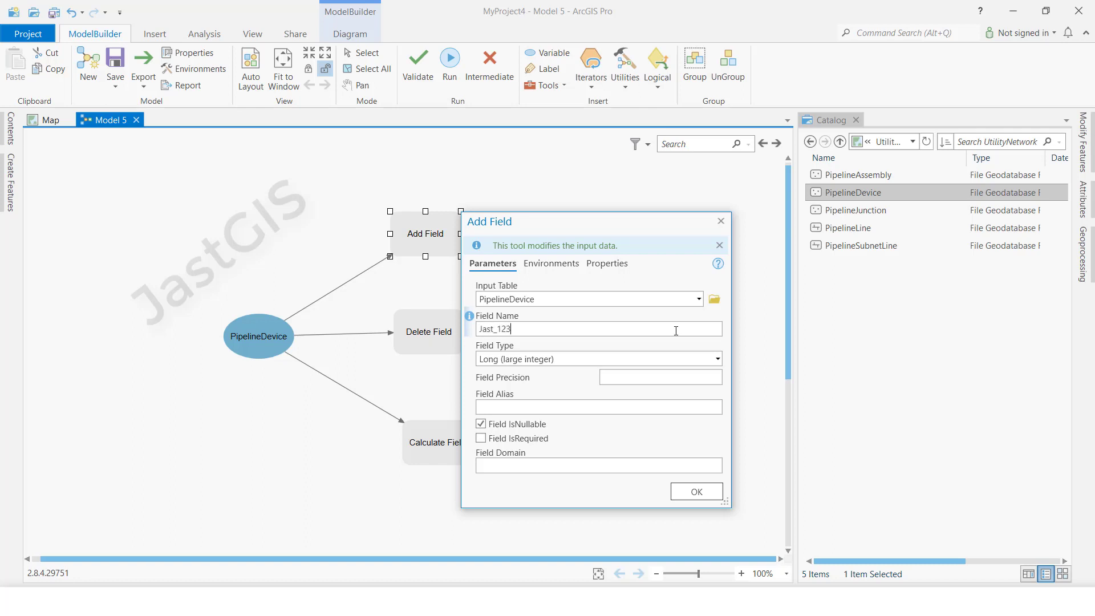
{"action": "left_click", "coordinate": [718, 358]}
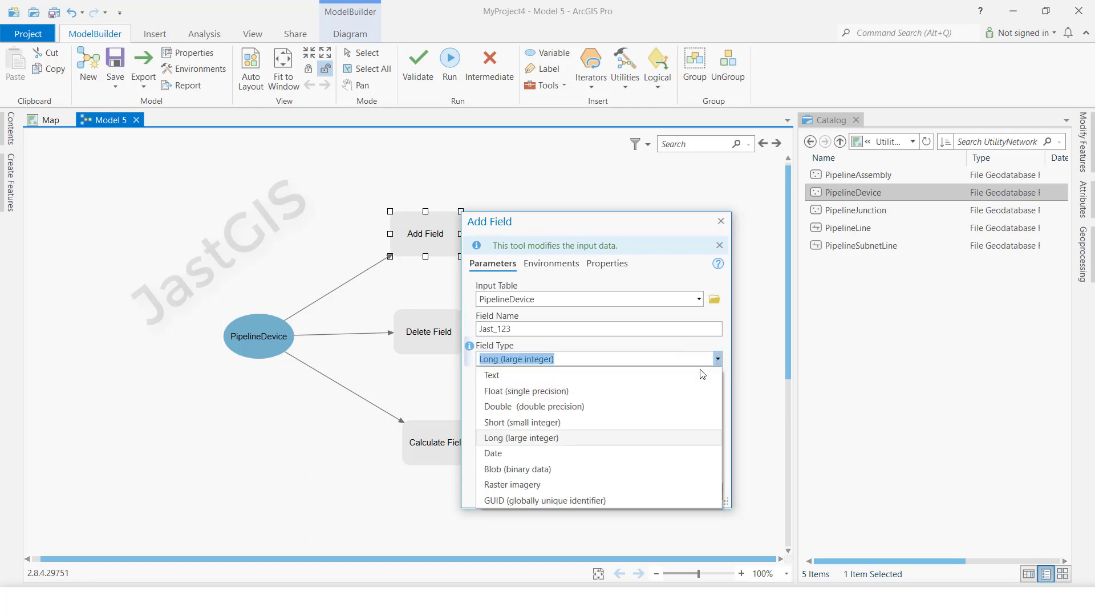
{"action": "left_click", "coordinate": [494, 375]}
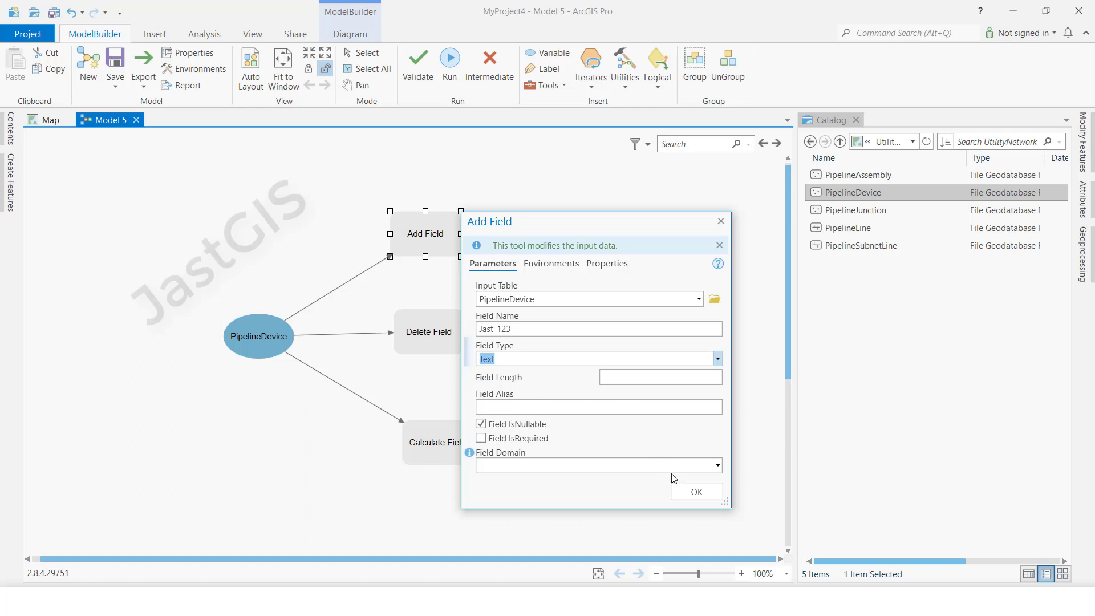
{"action": "left_click", "coordinate": [695, 492]}
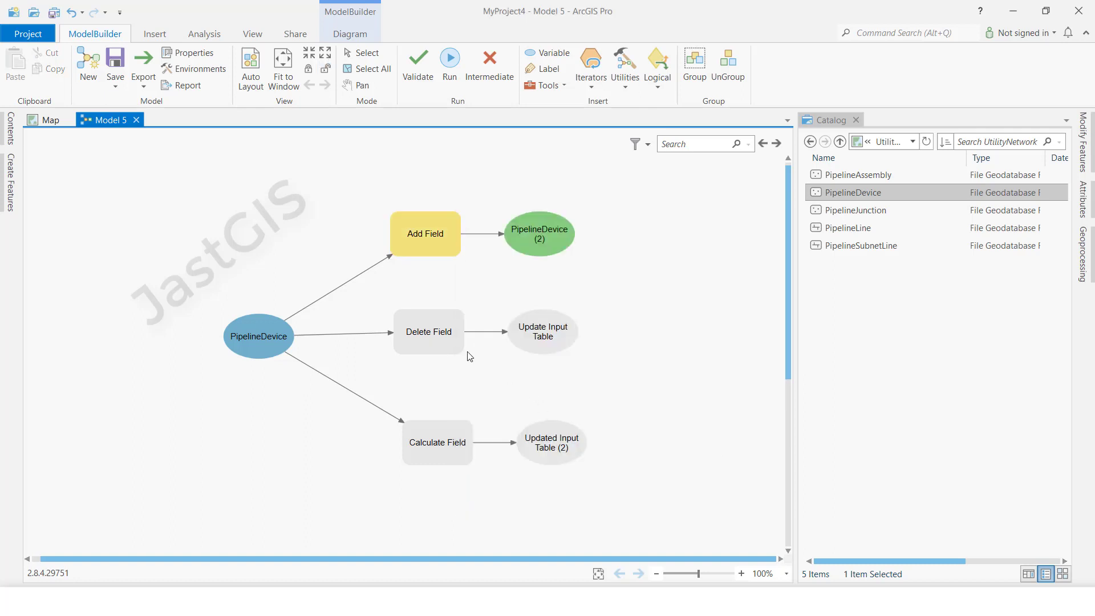
- Choose Amar as the Drop Field in the Delete Field parameters
{"action": "double_click", "coordinate": [436, 335]}
{"action": "left_click", "coordinate": [722, 428]}
{"action": "scroll", "coordinate": [641, 347], "scroll_direction": "down", "scroll_amount": 5}
{"action": "scroll", "coordinate": [640, 348], "scroll_direction": "down", "scroll_amount": 5}
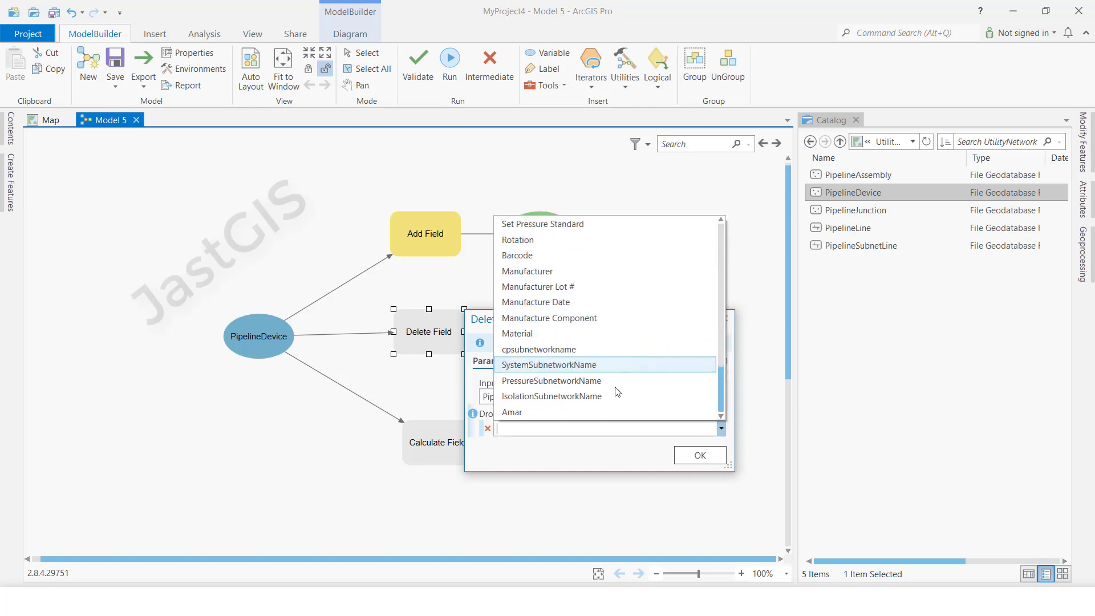
{"action": "left_click", "coordinate": [521, 412]}
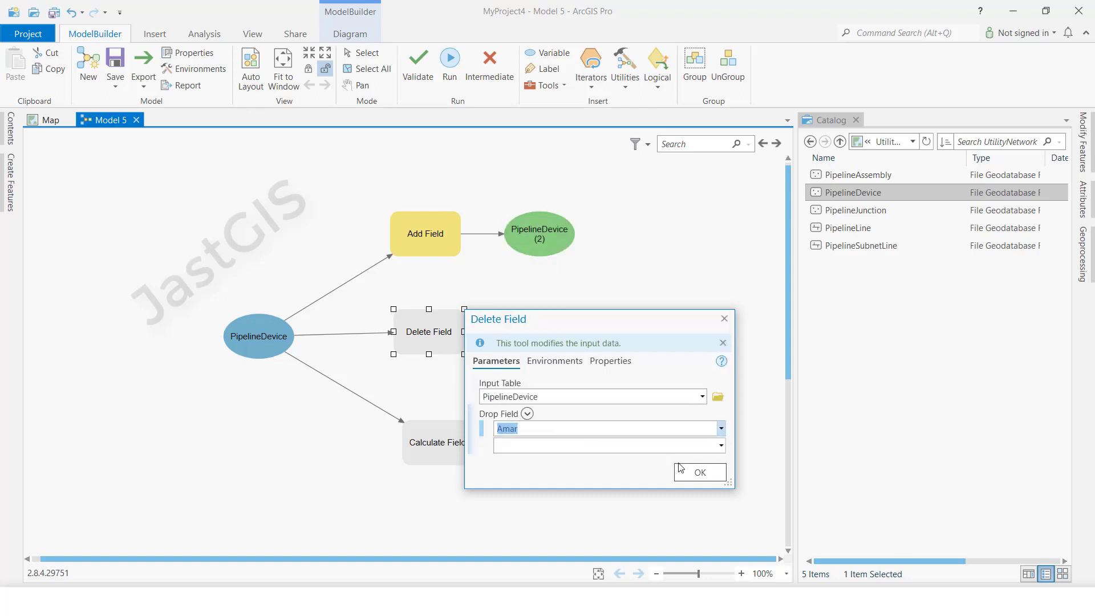
{"action": "left_click", "coordinate": [696, 473]}
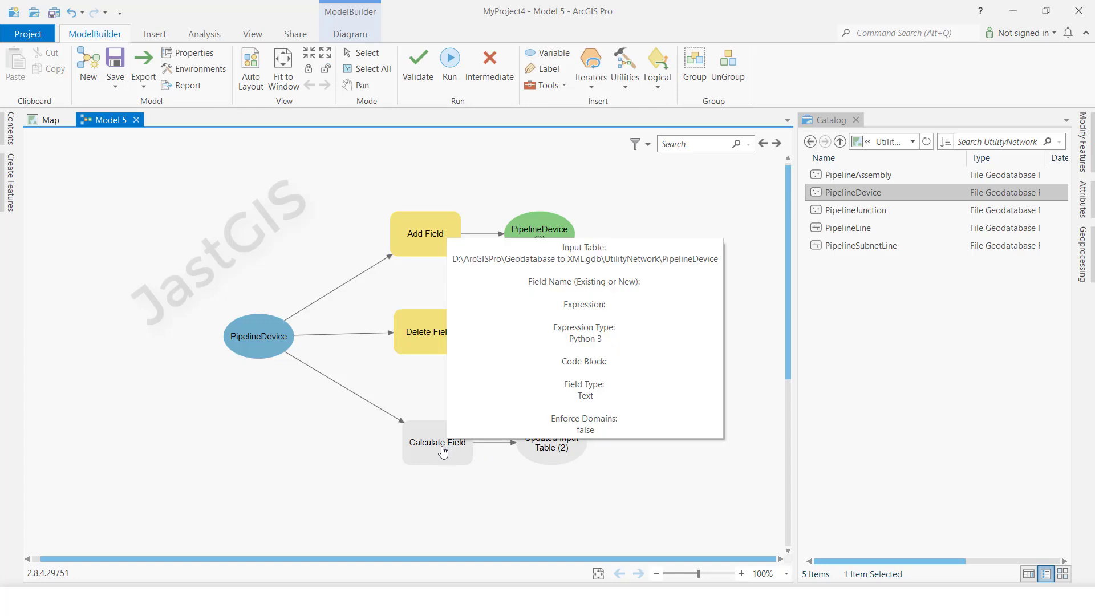
{"action": "mouse_move", "coordinate": [440, 233]}
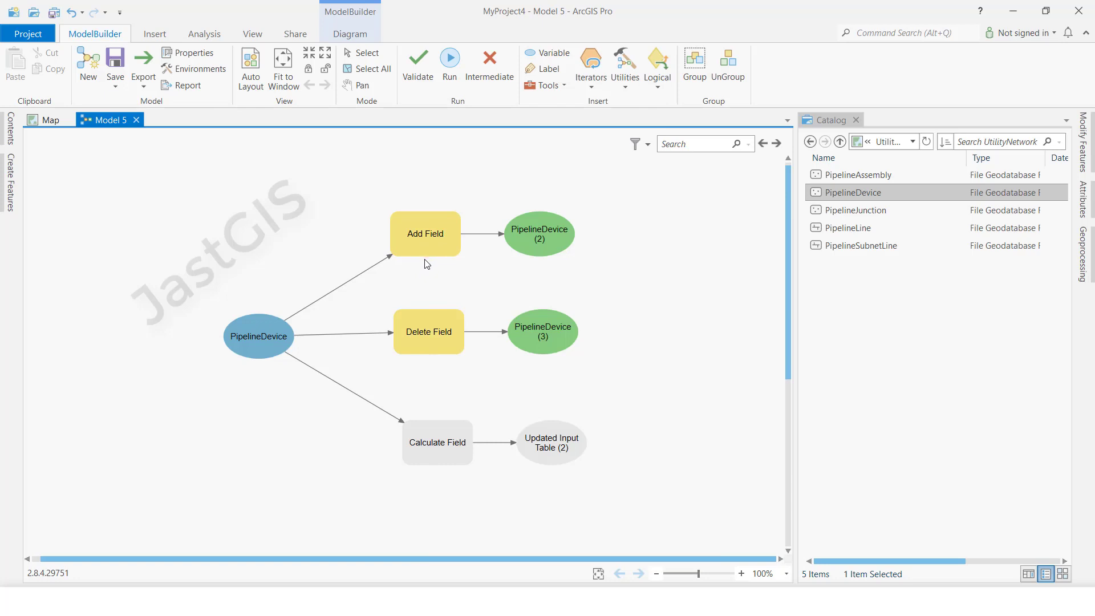
- Set Calculate Field to field Jast_123 with the expression "Jast_GIS"
{"action": "double_click", "coordinate": [434, 445]}
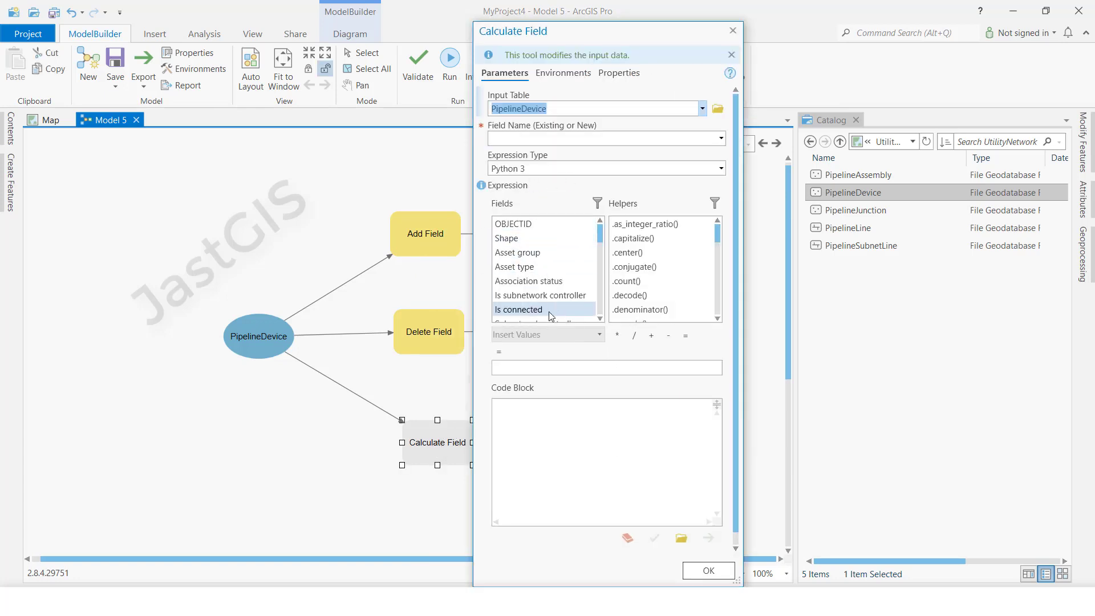
{"action": "left_click", "coordinate": [539, 138]}
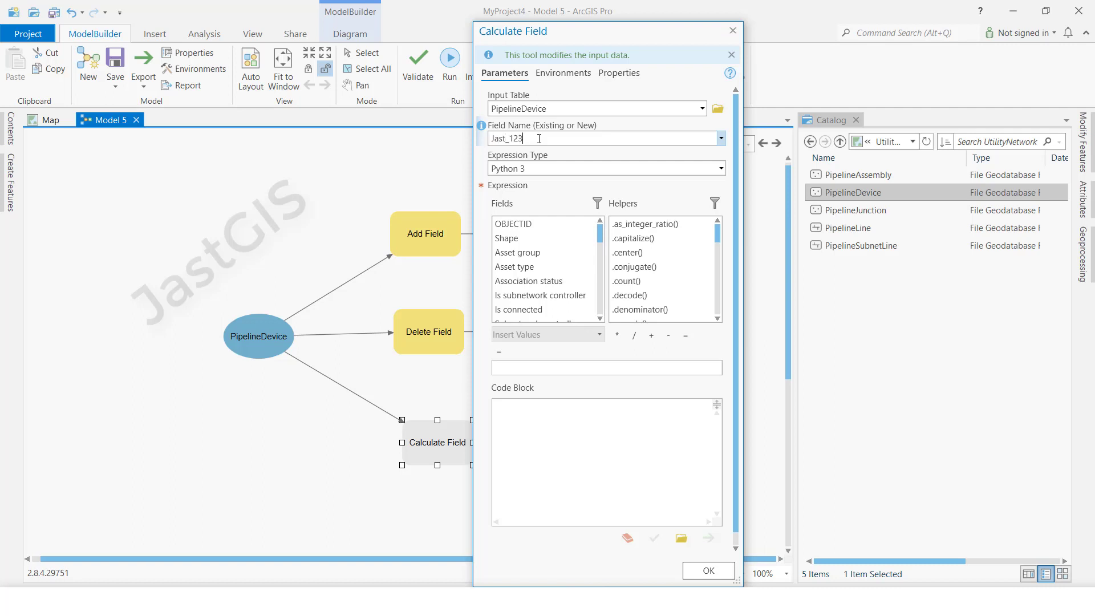
{"action": "left_click", "coordinate": [601, 455]}
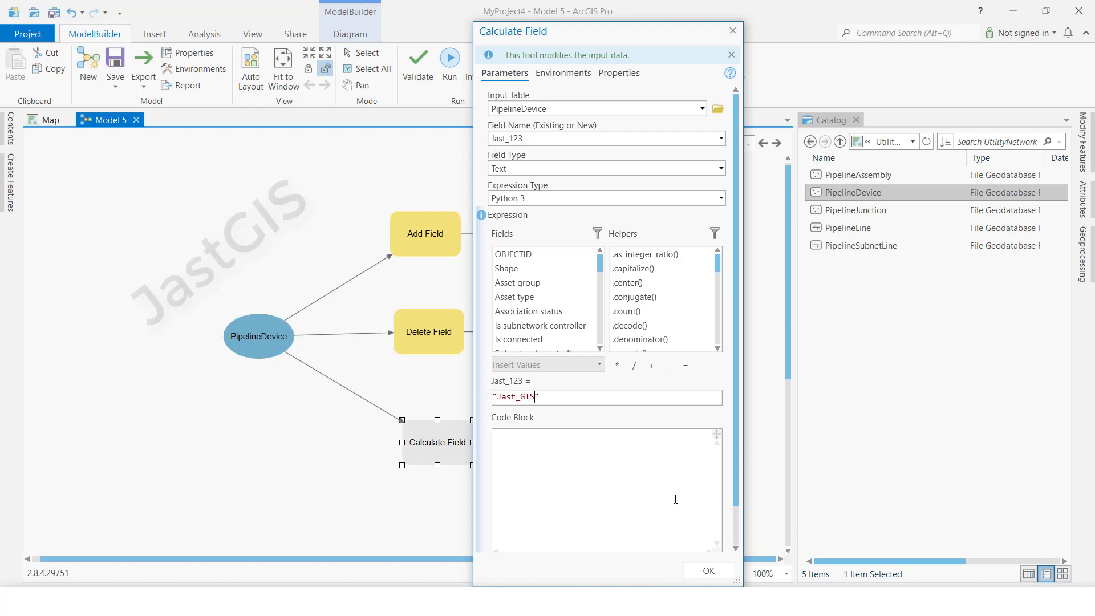
{"action": "left_click", "coordinate": [708, 571]}
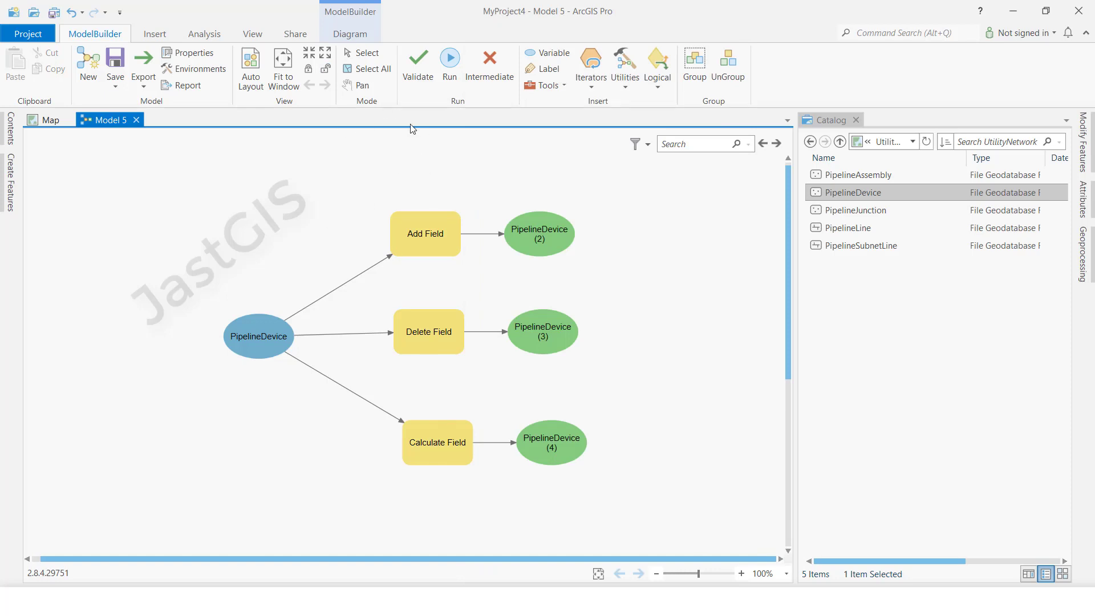
- Validate and run Model 5, then close the completed progress dialog
{"action": "left_click", "coordinate": [417, 70]}
{"action": "left_click", "coordinate": [449, 69]}
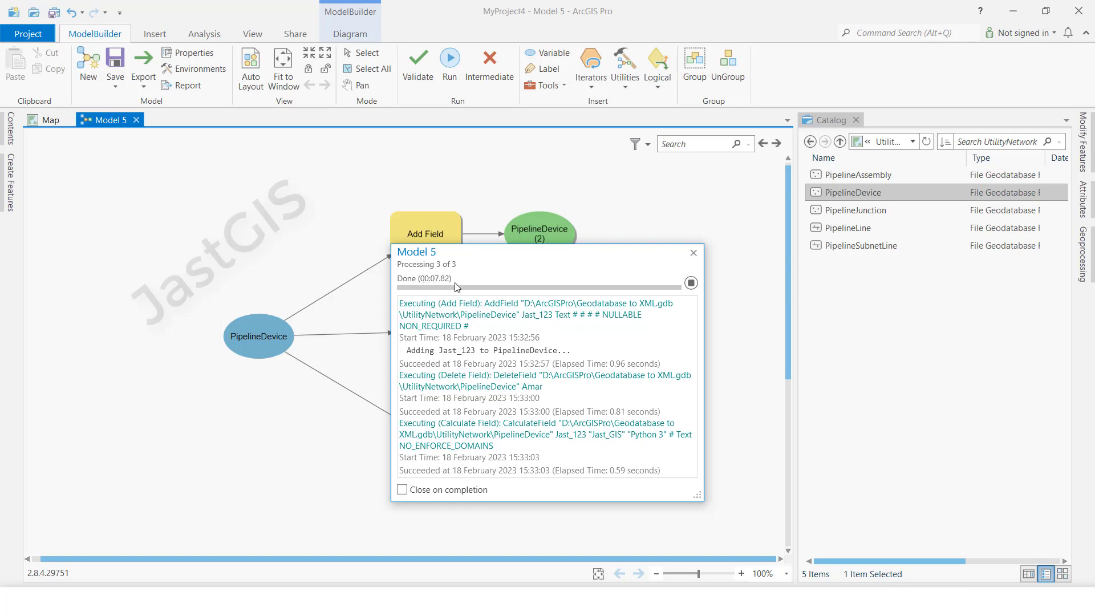
{"action": "left_click", "coordinate": [693, 252]}
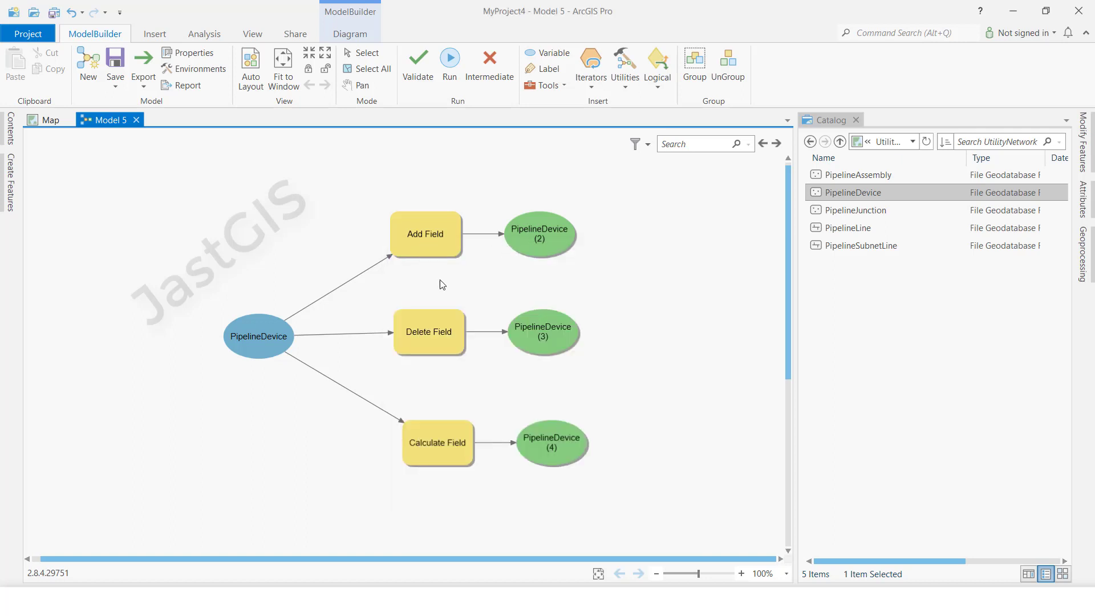
{"action": "mouse_move", "coordinate": [439, 334]}
- Open PipelineDevice's table in the Catalog details view and scroll to the Jast_123 column
{"action": "left_click", "coordinate": [883, 347]}
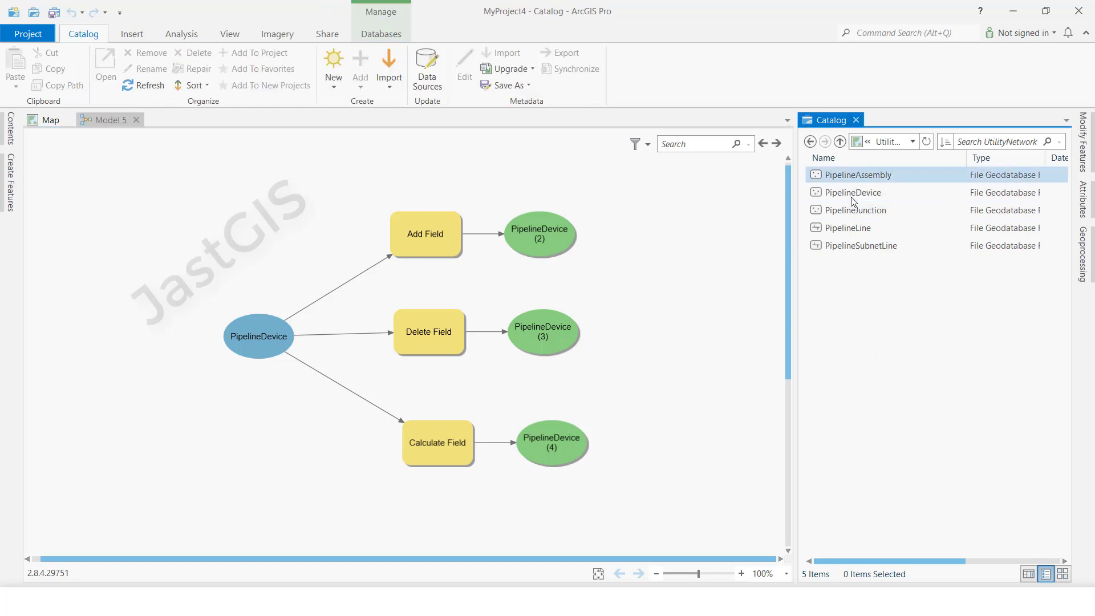
{"action": "left_click", "coordinate": [1028, 573]}
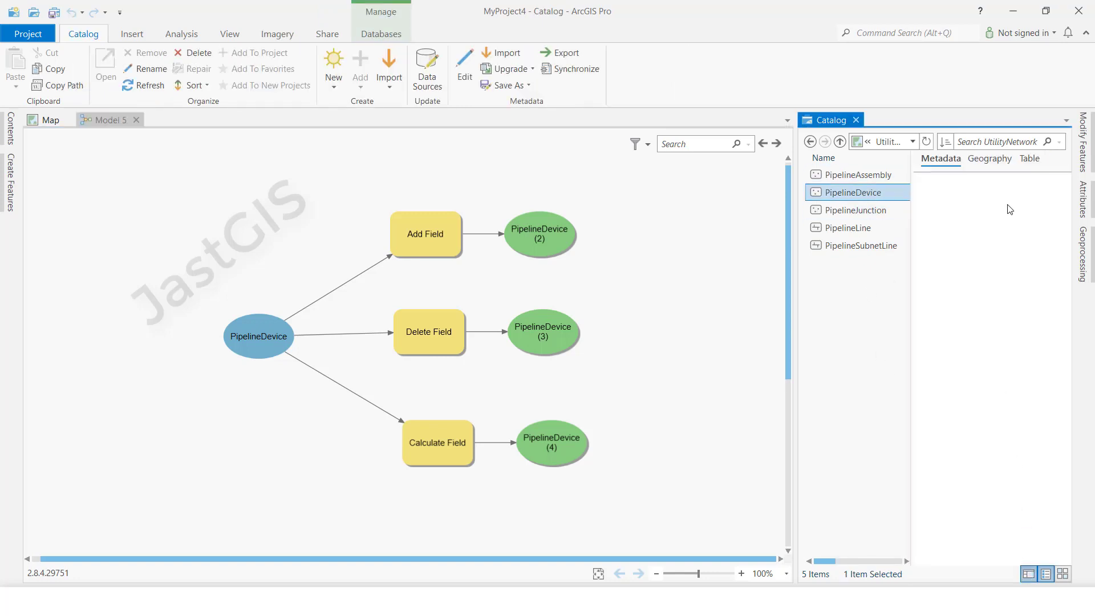
{"action": "left_click", "coordinate": [1029, 160]}
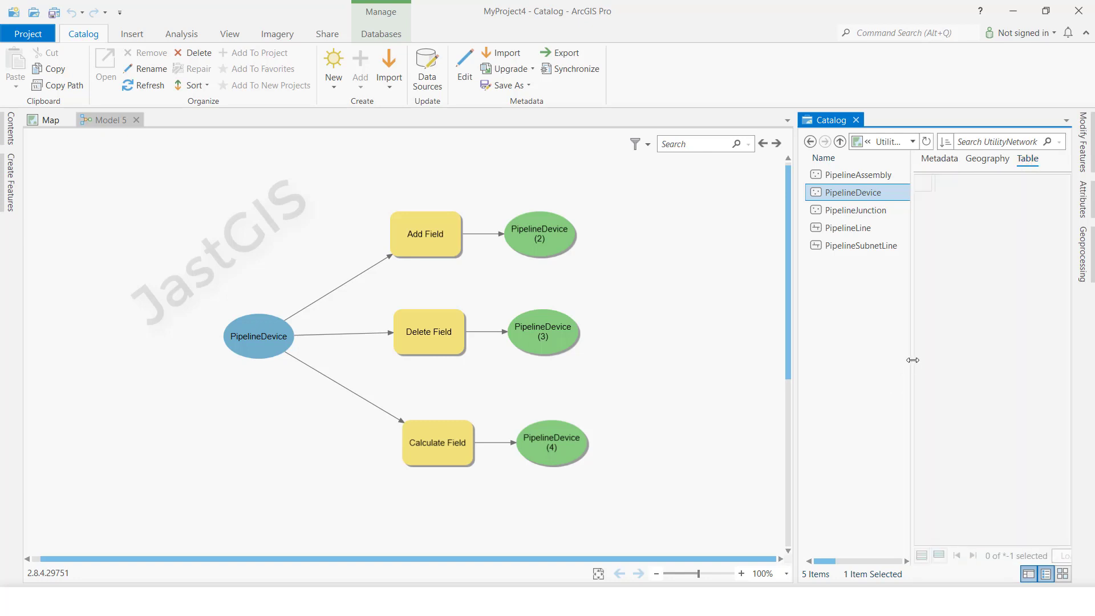
{"action": "left_click_drag", "start_coordinate": [794, 386], "coordinate": [648, 386]}
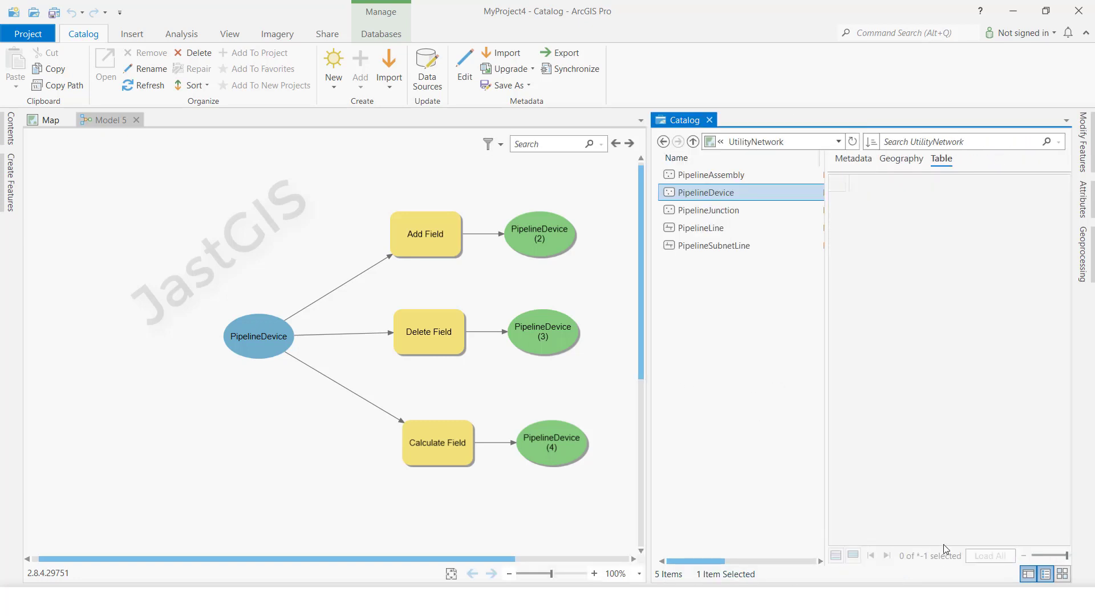
{"action": "left_click_drag", "start_coordinate": [847, 540], "coordinate": [949, 540]}
{"action": "left_click_drag", "start_coordinate": [958, 542], "coordinate": [1057, 536]}
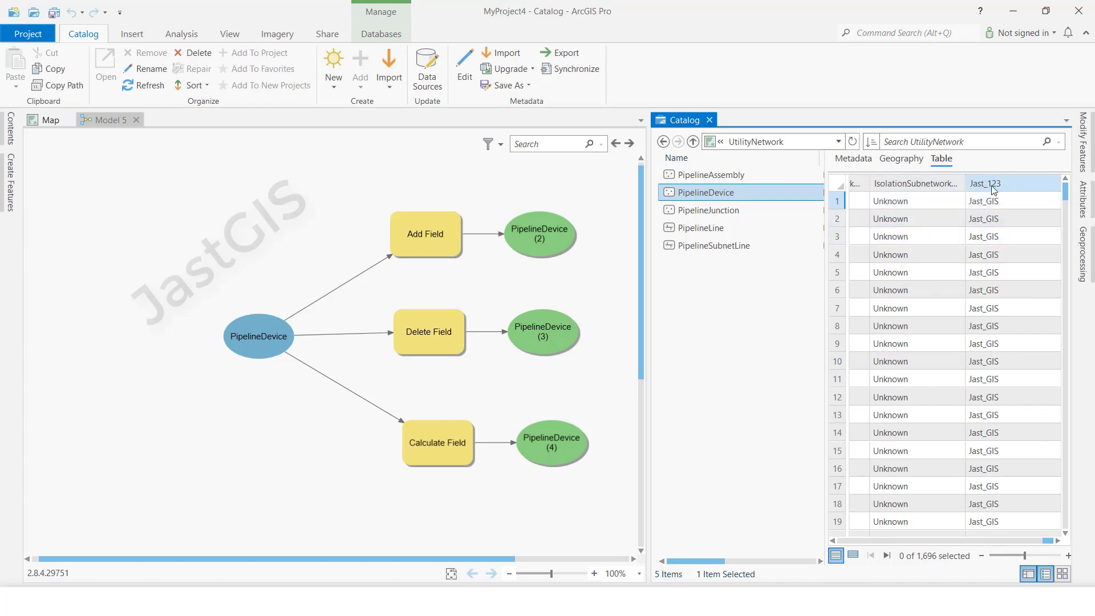
{"action": "mouse_move", "coordinate": [985, 193]}
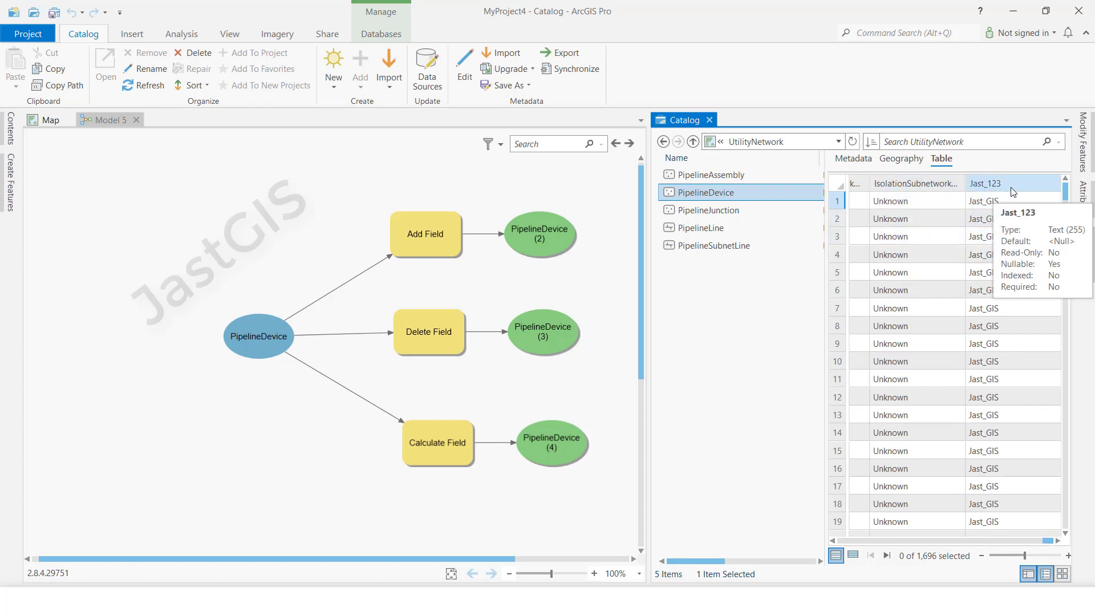